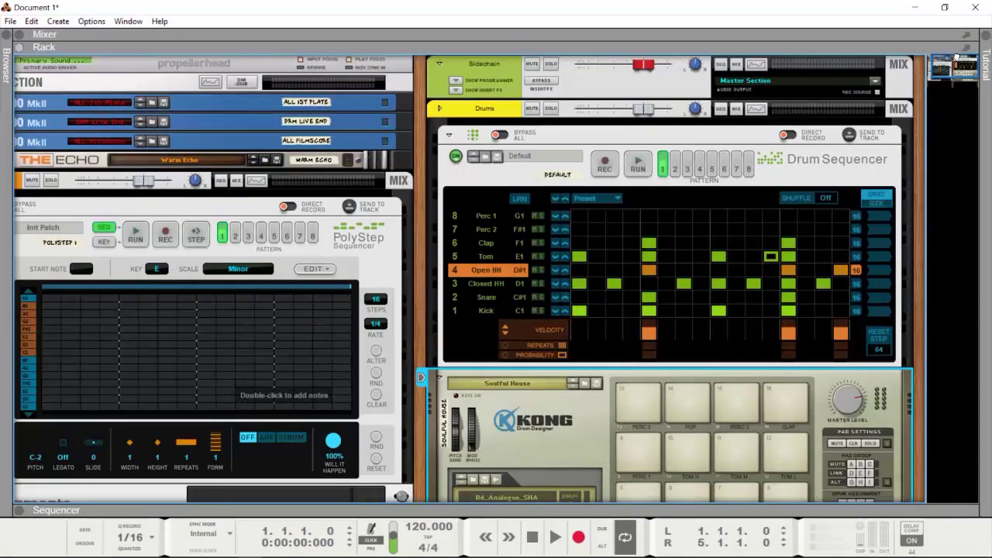
Step: Examine the rear cable routing between the sidechain channel, Drum Sequencer and Kong, plus Kong's first drum pad
mouse_move(956, 57)
left_mouse_down()
mouse_move(946, 82)
mouse_move(954, 56)
left_mouse_up()
key("Tab")
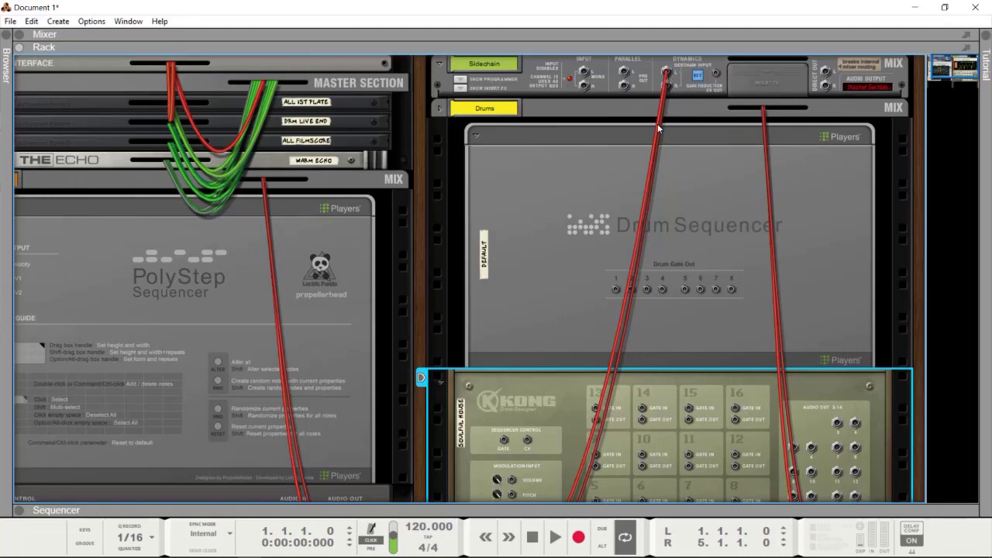
scroll(658, 128, "down", 4)
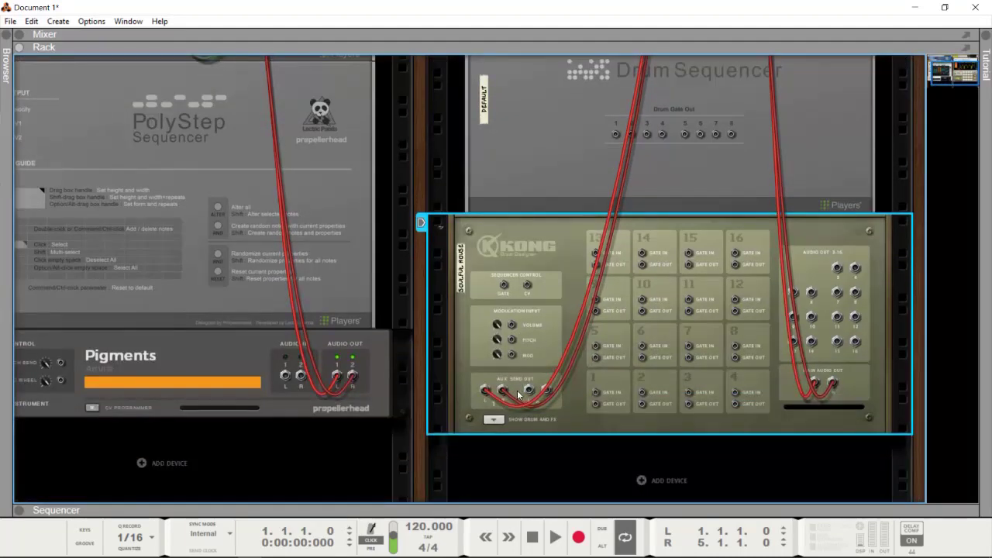
scroll(591, 286, "up", 4)
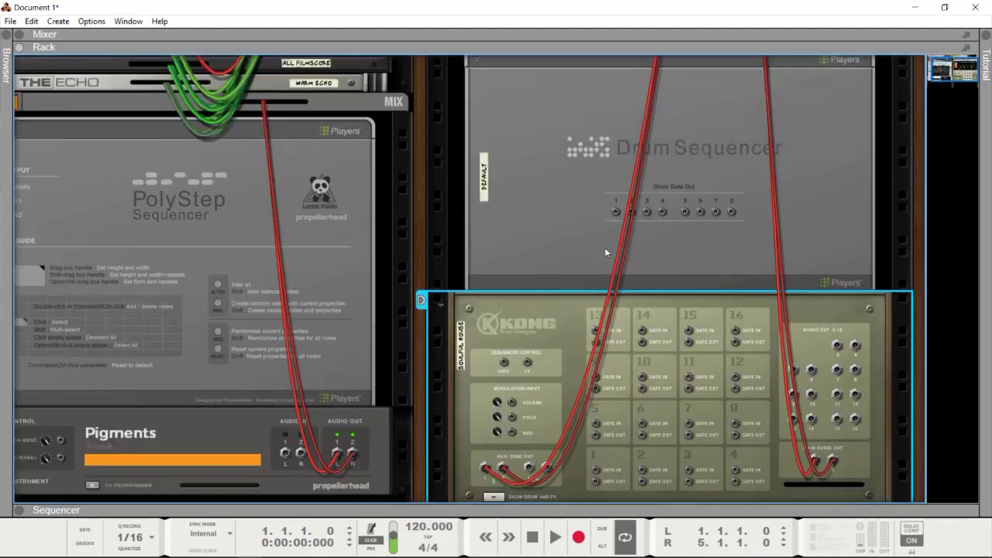
key("Tab")
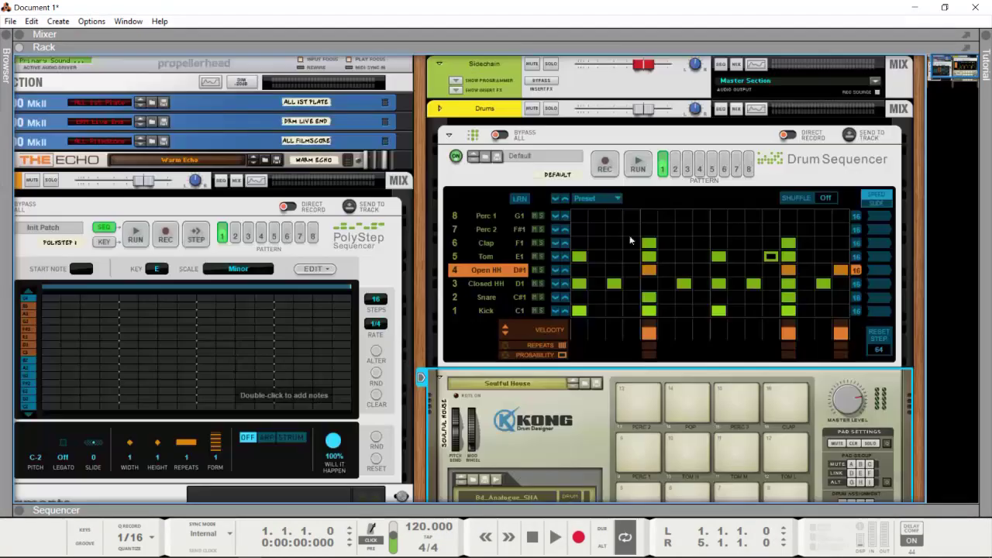
scroll(597, 329, "down", 4)
scroll(600, 356, "down", 2)
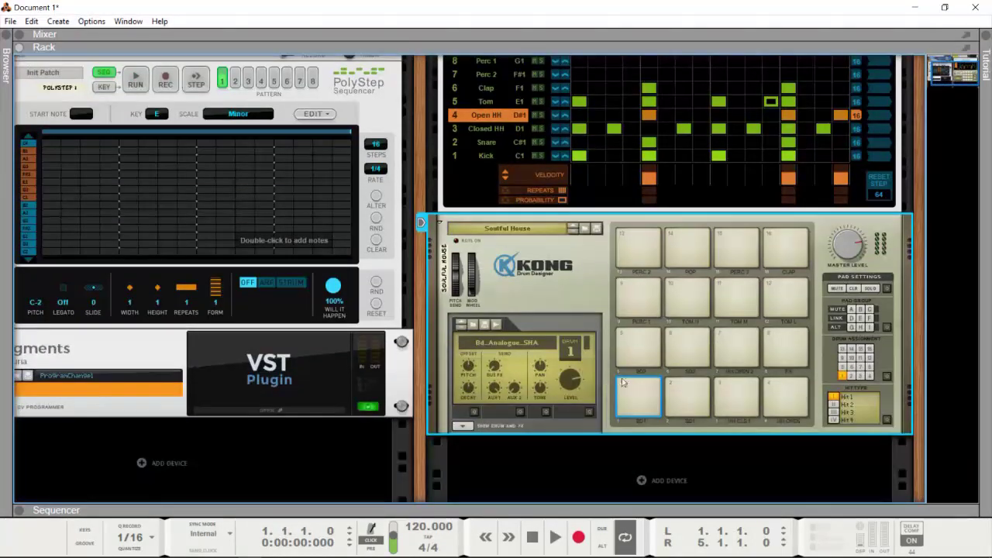
left_click(631, 405)
scroll(734, 211, "up", 3)
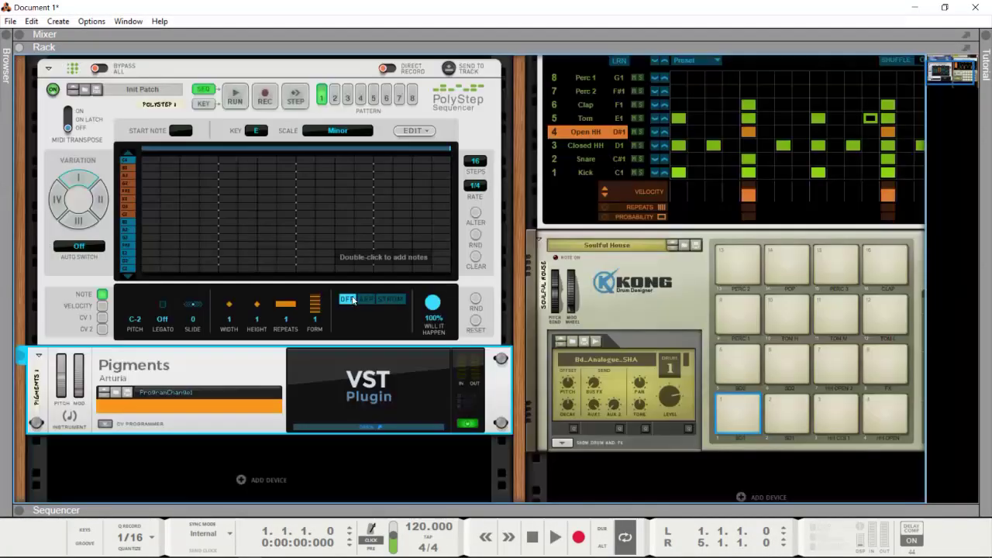
Step: Add an E2 note at the first step of the PolyStep pattern and stretch it across all 16 steps with 16 repeats
left_click(143, 253)
double_click(148, 252)
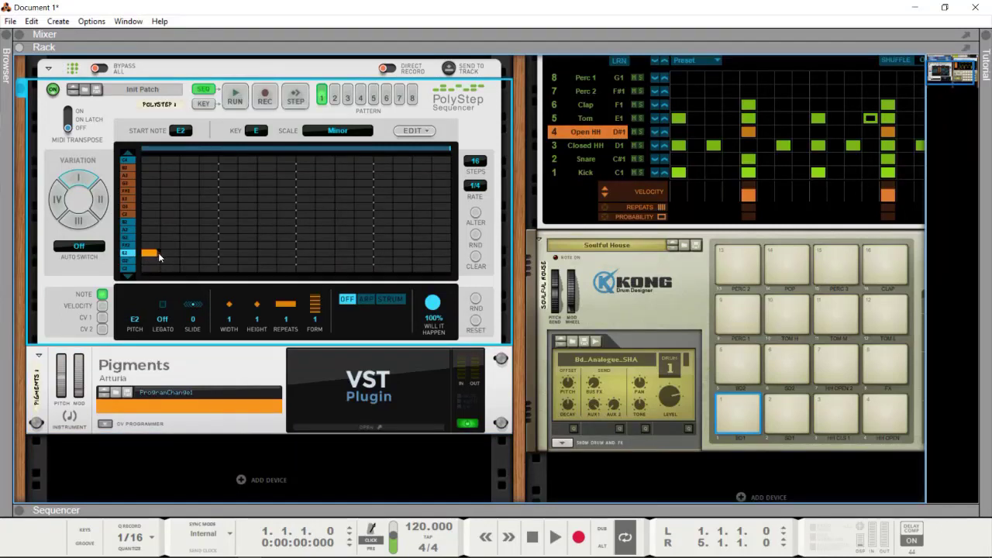
left_click_drag(256, 257, 423, 246)
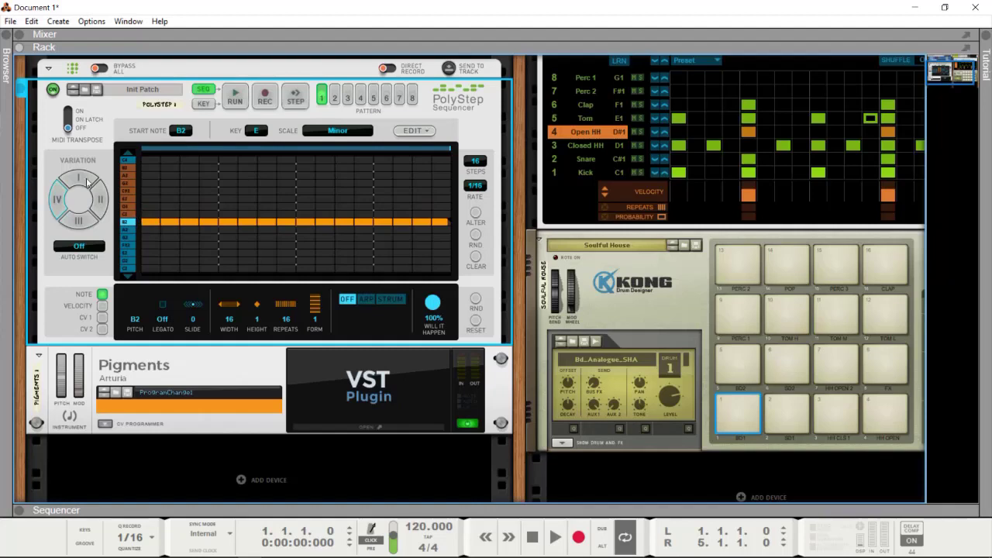
Step: Select variation I in the PolyStep Sequencer and set the variation auto switch to Next
left_click(87, 182)
left_click(79, 245)
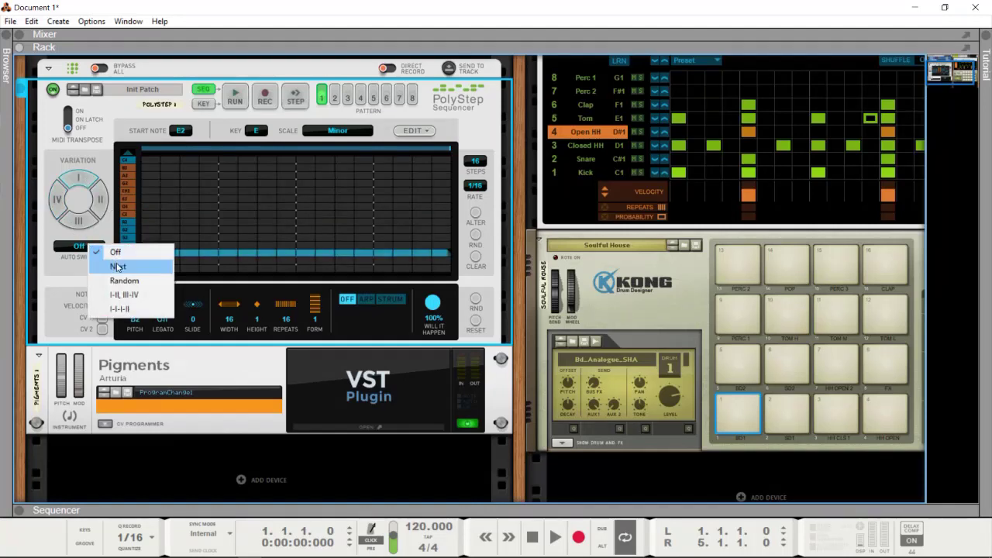
left_click(147, 267)
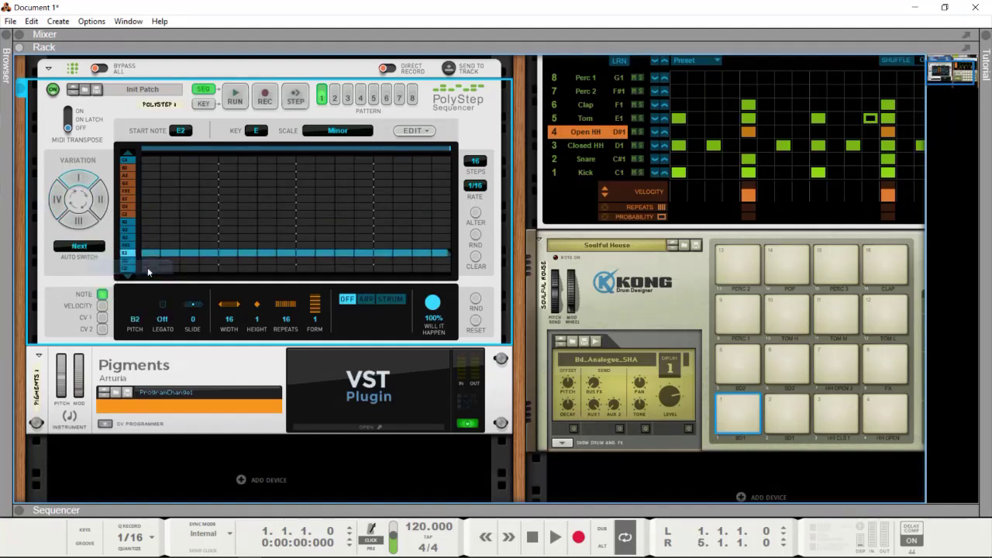
Step: Open the Pigments synth interface, start playback and lower the coarse tuning of Engine 1
double_click(351, 413)
key("space")
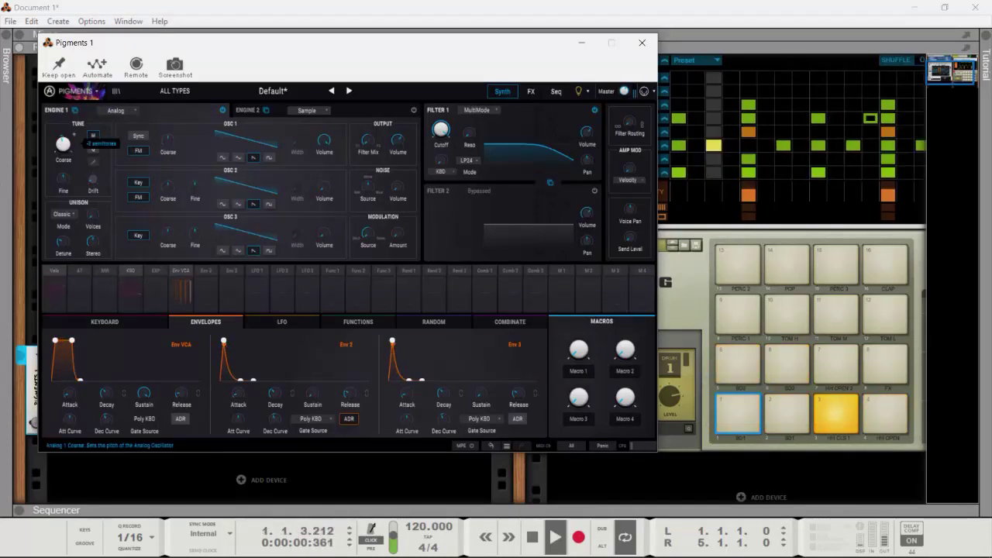
left_click_drag(63, 144, 63, 164)
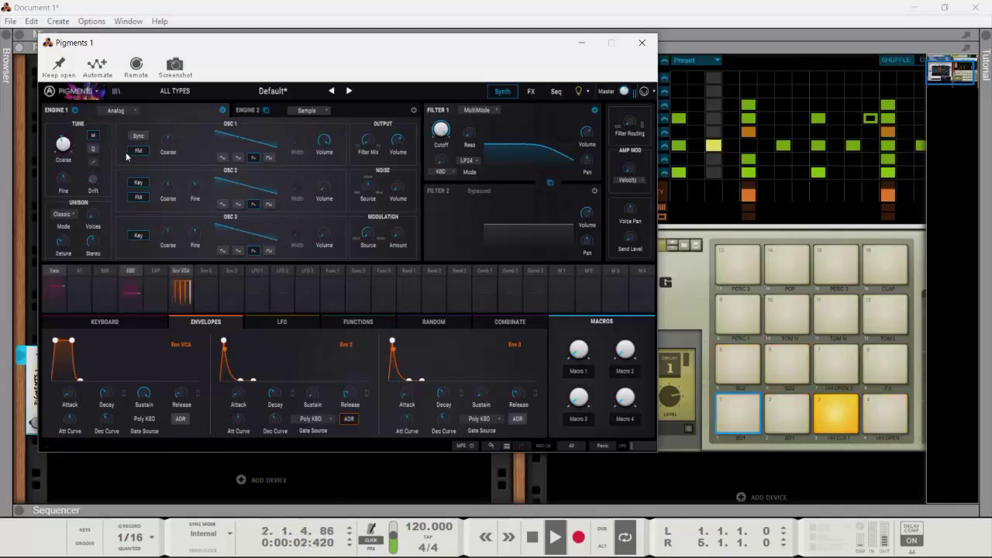
left_click_drag(169, 142, 169, 151)
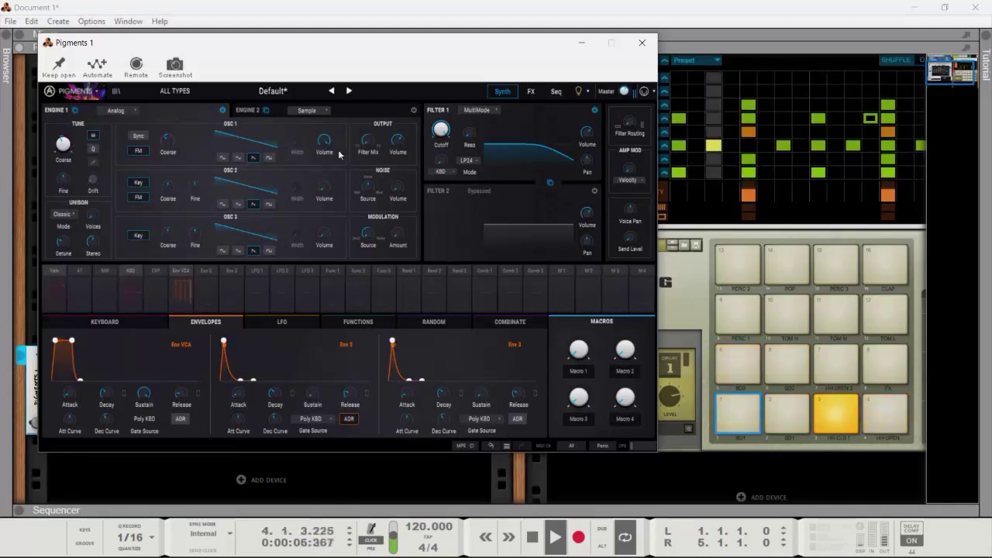
Step: Lower the Filter 1 cutoff and modulate it with Env 2 by an amount of 0.37
left_click_drag(441, 129, 440, 135)
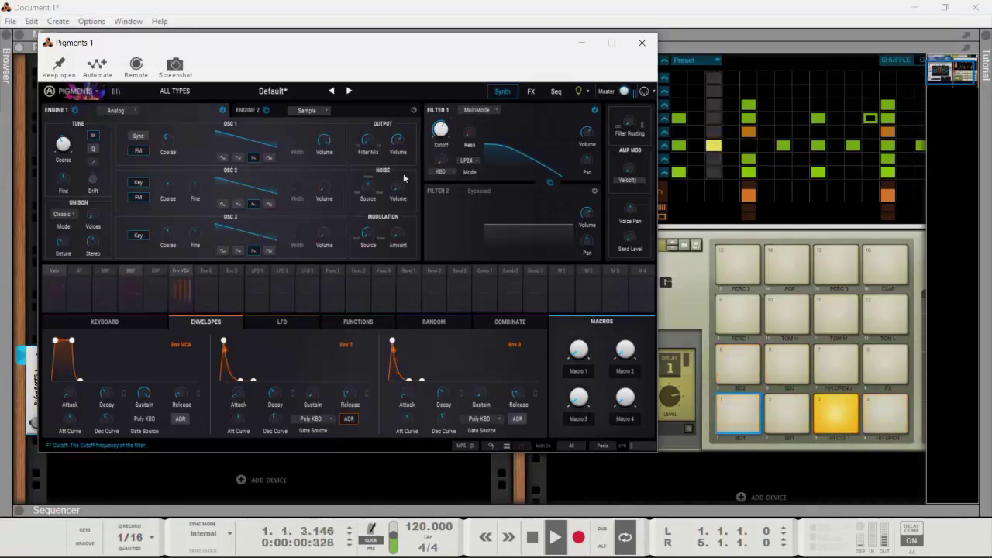
left_click(209, 280)
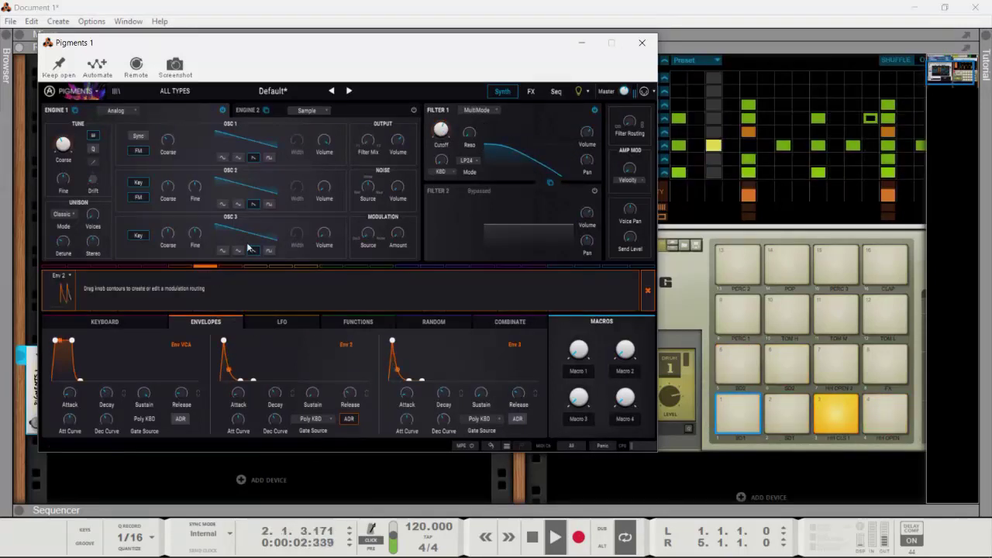
left_click_drag(447, 137, 447, 116)
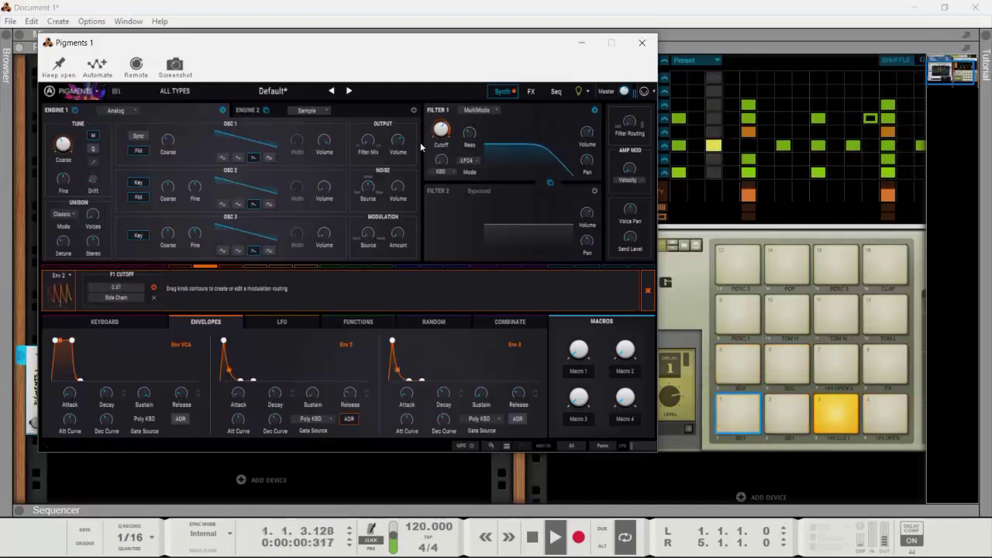
Step: Raise the modulation amount acting on Engine 1's oscillators
mouse_move(167, 141)
left_mouse_down()
mouse_move(167, 157)
mouse_move(168, 140)
left_mouse_up()
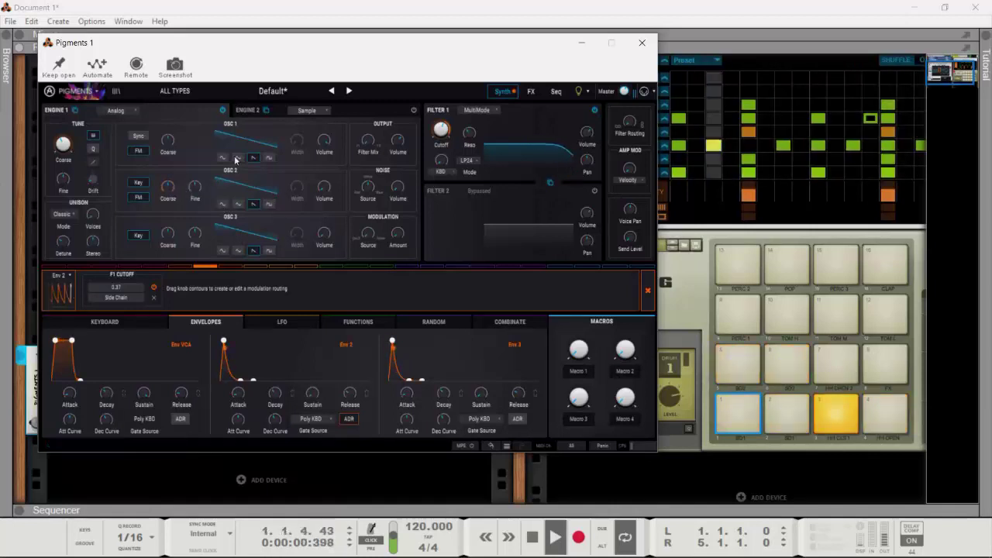
left_click_drag(398, 233, 396, 234)
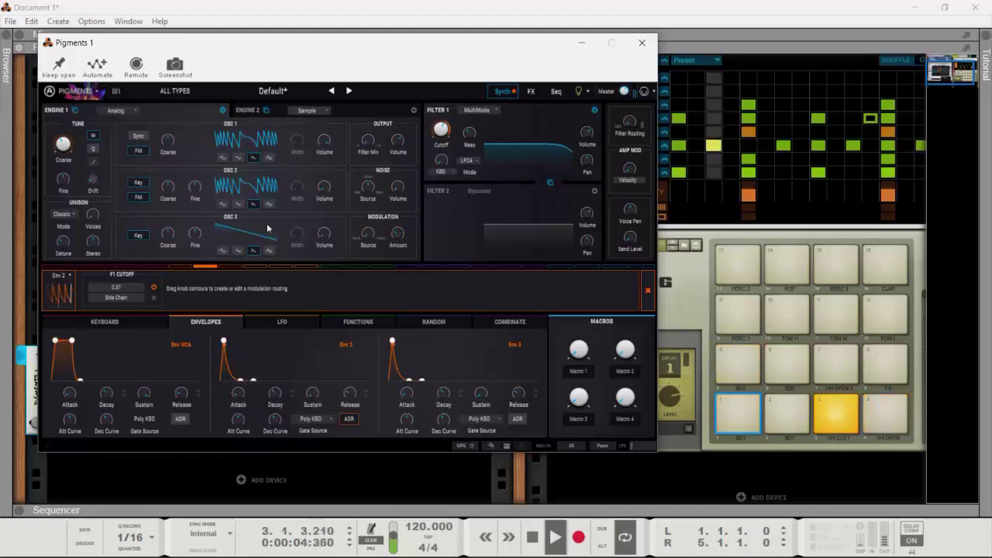
Step: Set oscillator 2 to a triangle wave at -12 semitones, raising its volume and adjusting the noise volume
left_click(238, 205)
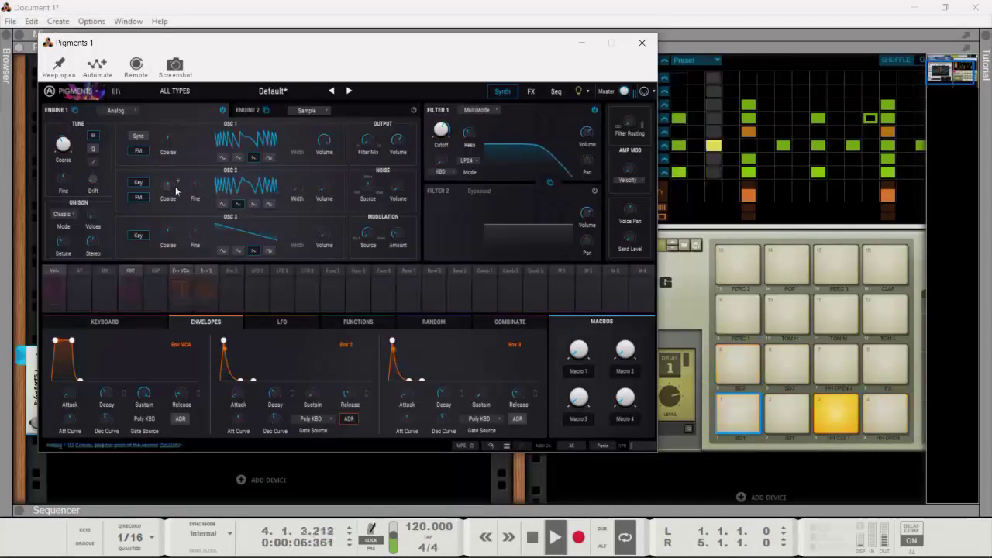
left_click_drag(167, 186, 167, 197)
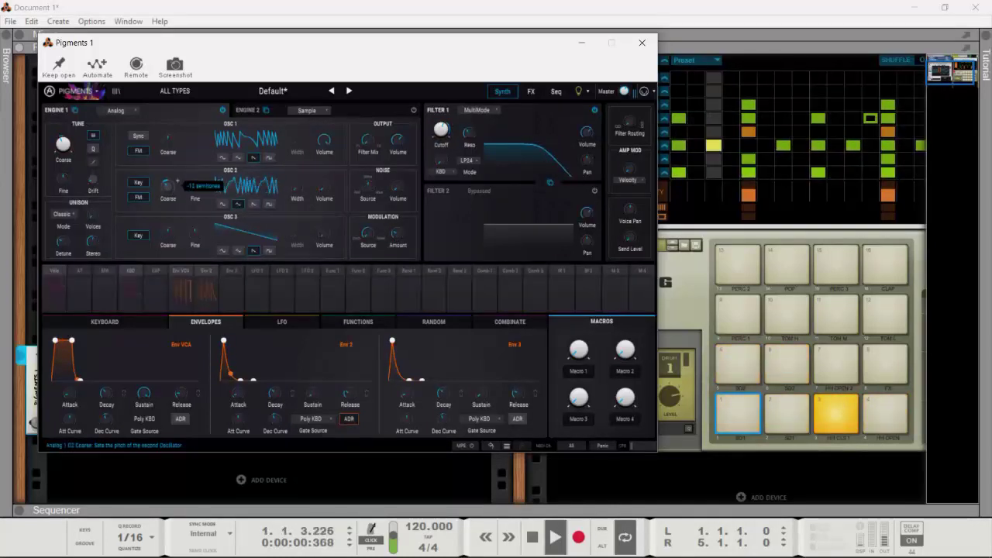
left_click_drag(324, 186, 324, 186)
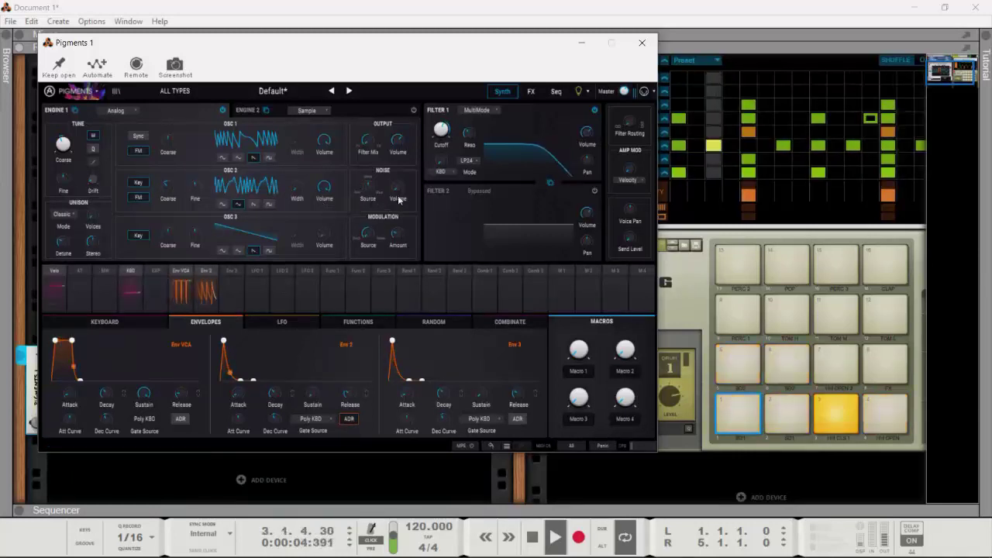
left_click_drag(397, 187, 396, 187)
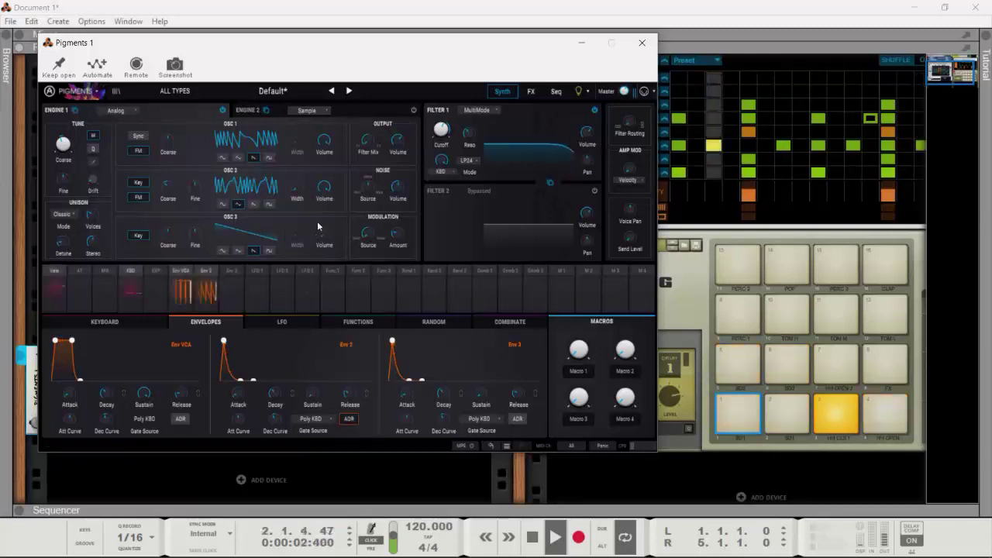
Step: Set oscillator 3 to a triangle wave and raise its volume
left_click(238, 250)
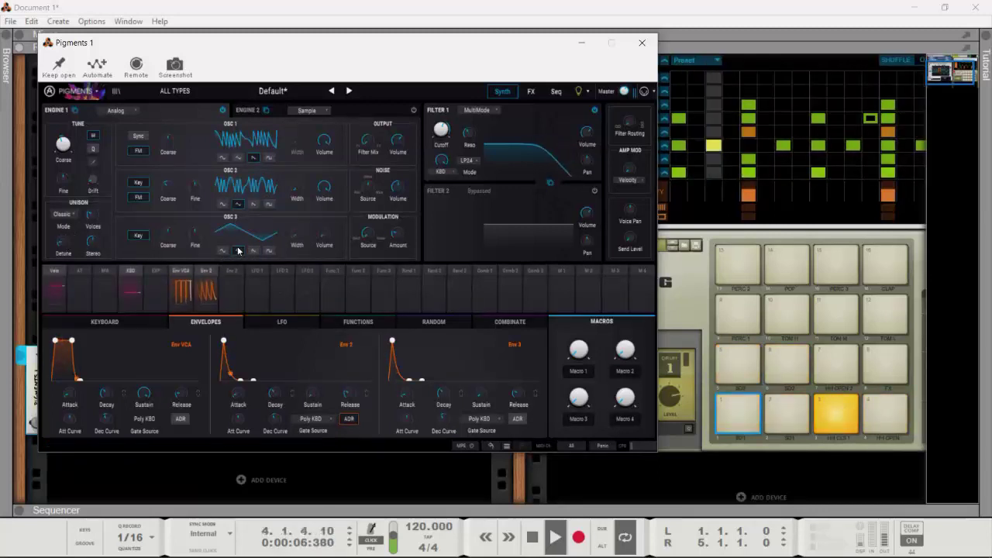
mouse_move(324, 231)
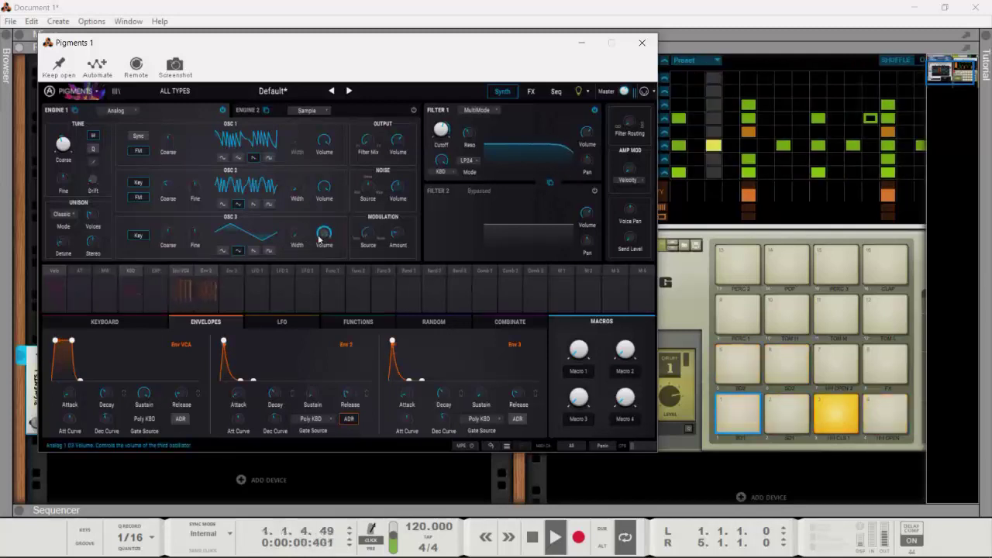
left_click_drag(325, 236, 326, 231)
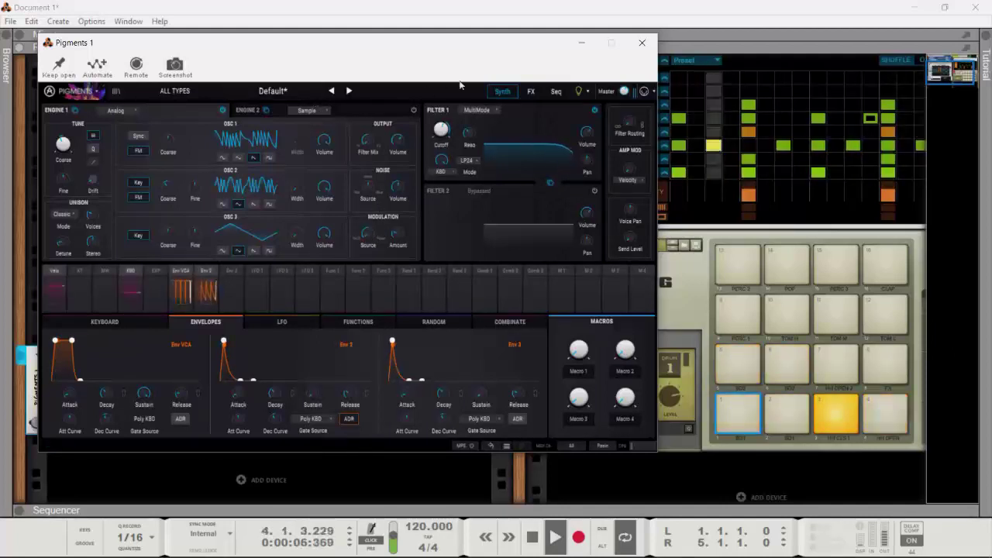
Step: Replace the delay in the first Bus A effect slot with a Compressor using the Hard preset
mouse_move(631, 237)
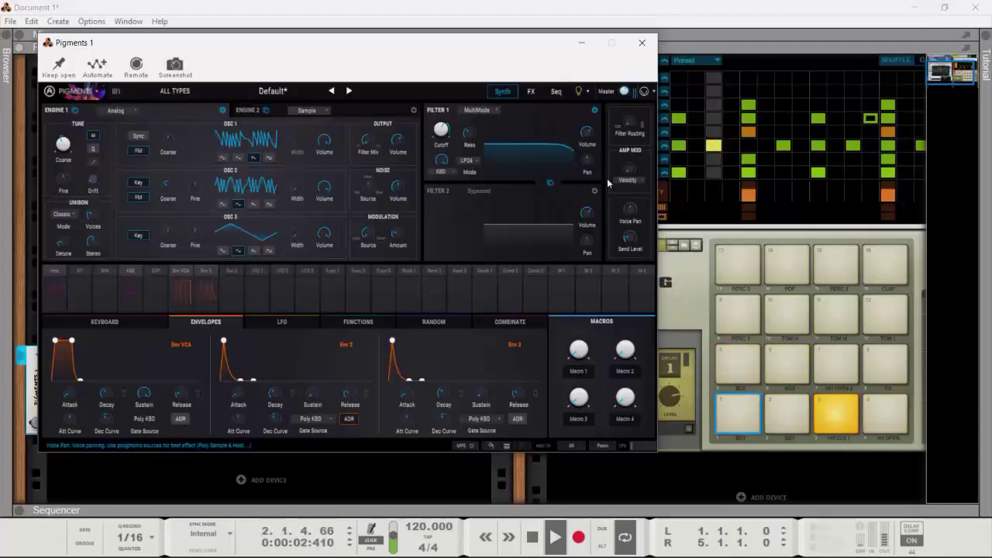
left_click(531, 90)
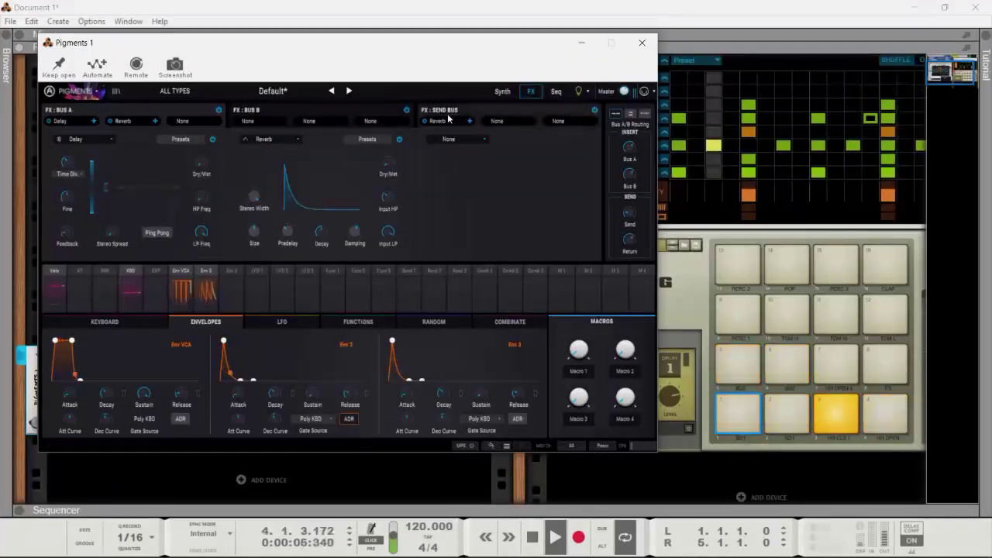
left_click(110, 141)
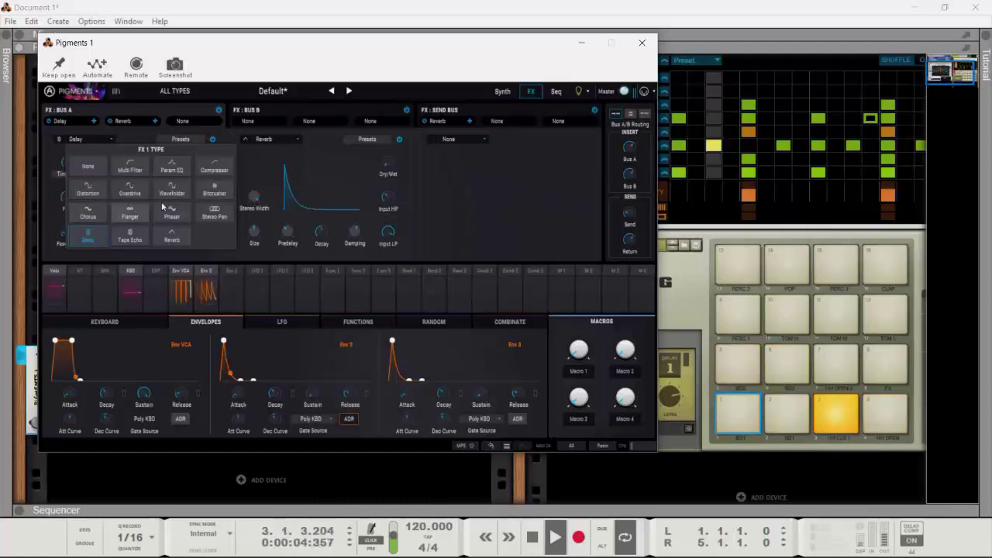
left_click(211, 170)
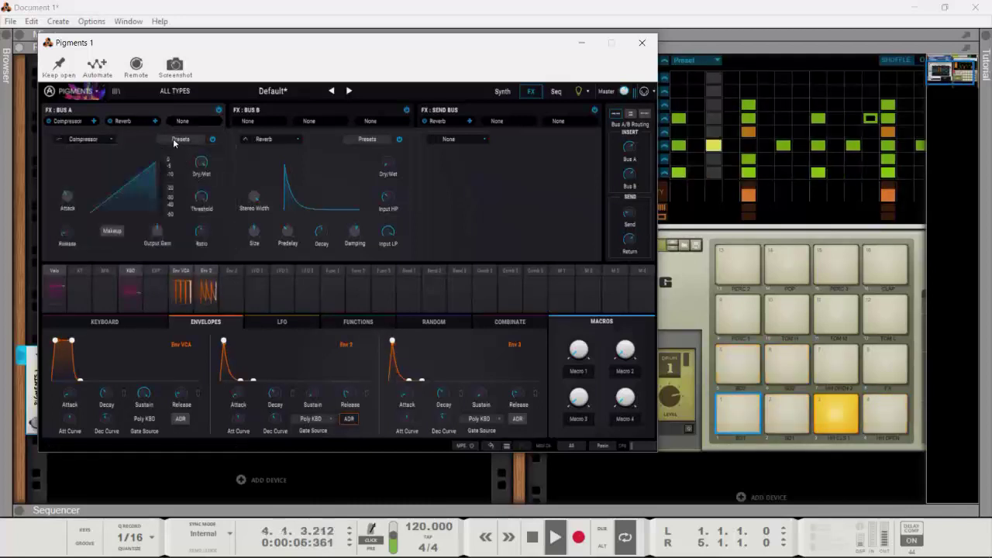
left_click(174, 140)
left_click(209, 187)
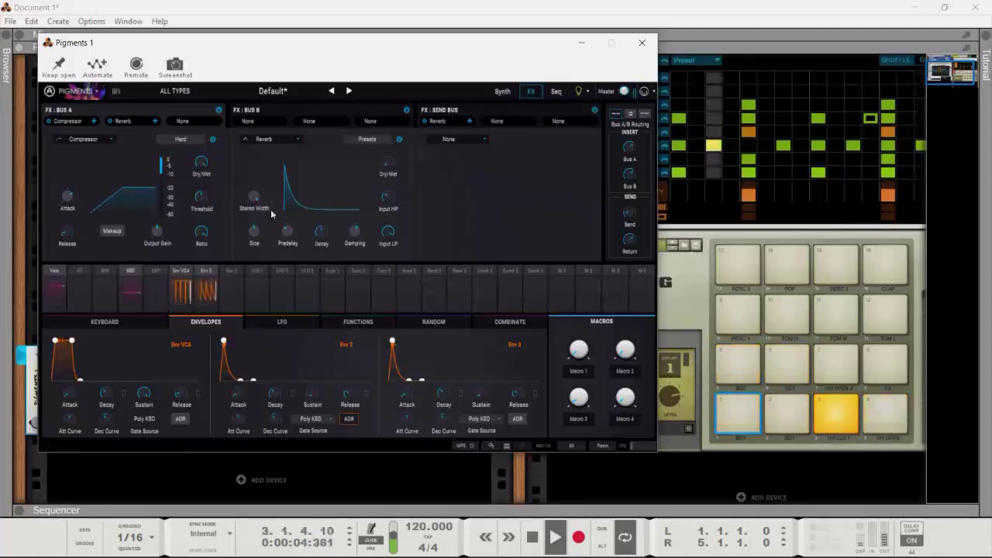
Step: Replace the reverb in the second Bus A effect slot with Distortion
left_click(380, 140)
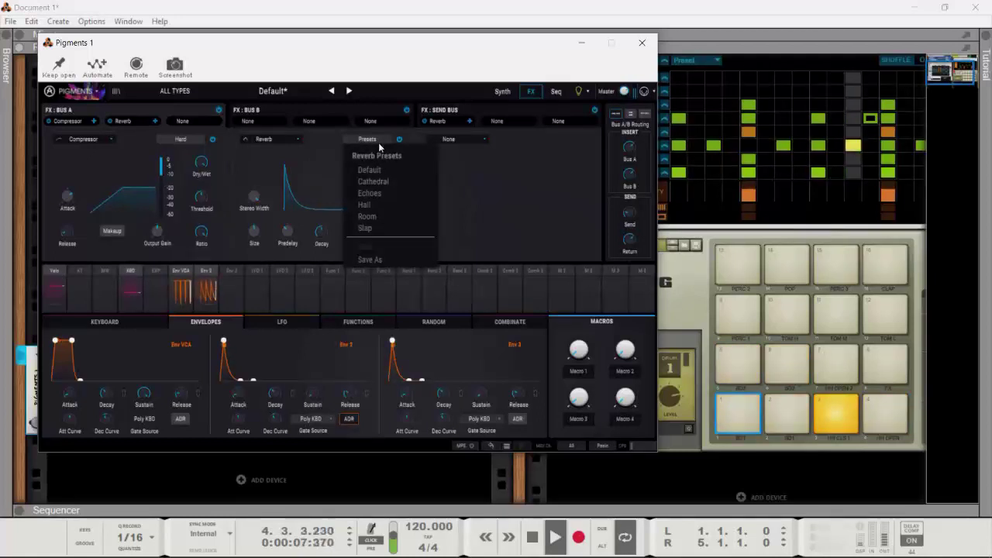
left_click(311, 139)
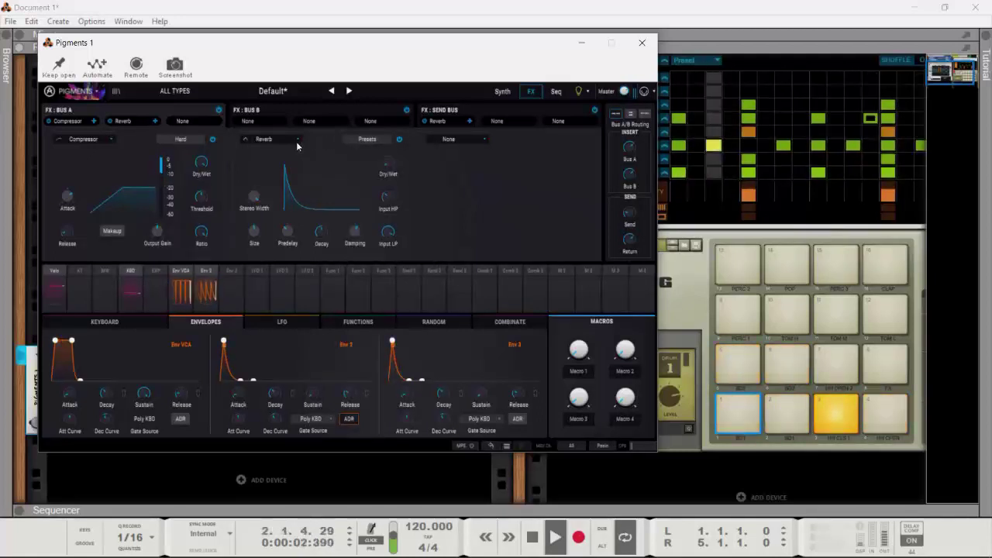
left_click(297, 141)
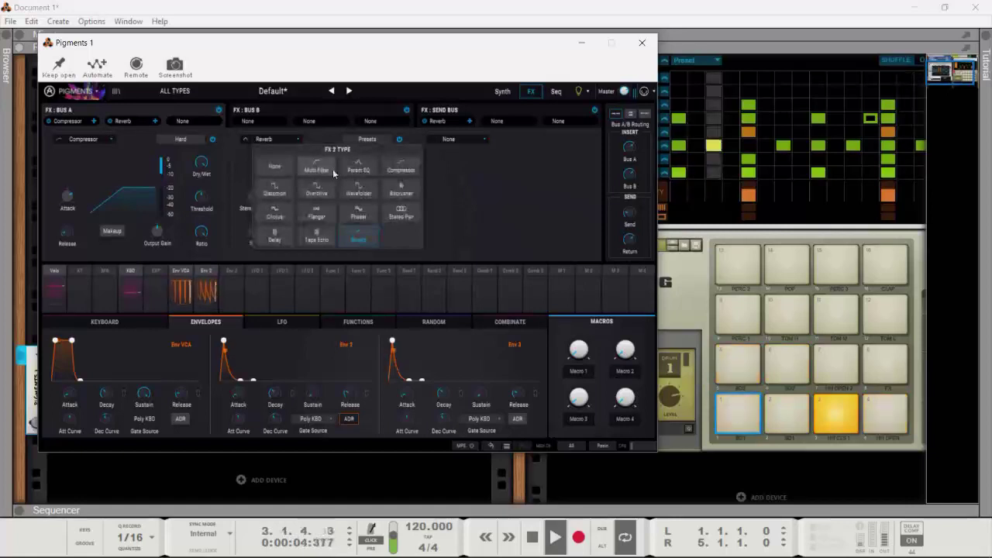
left_click(274, 192)
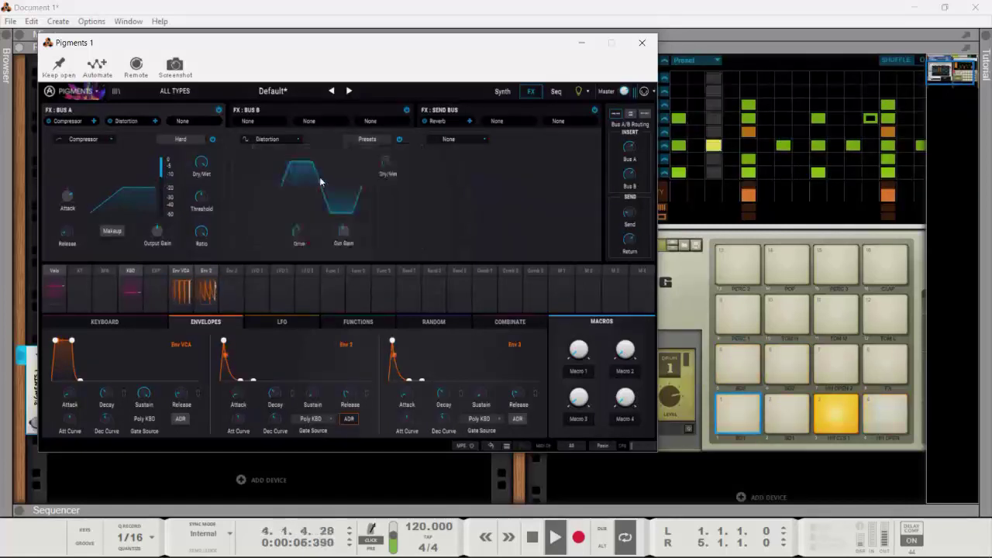
Step: Add a Chorus to the third Bus A effect slot and load its Subtle preset
left_click(486, 141)
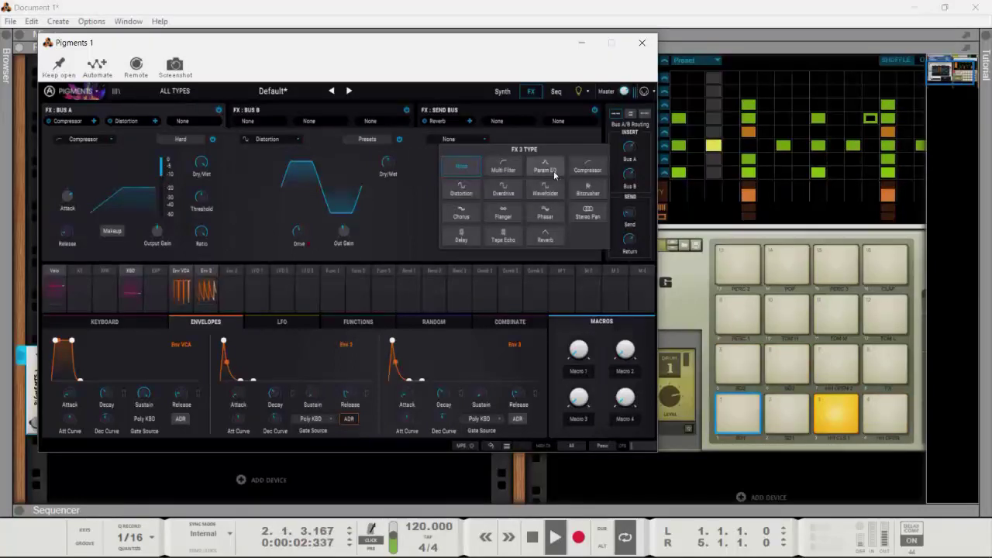
left_click(461, 212)
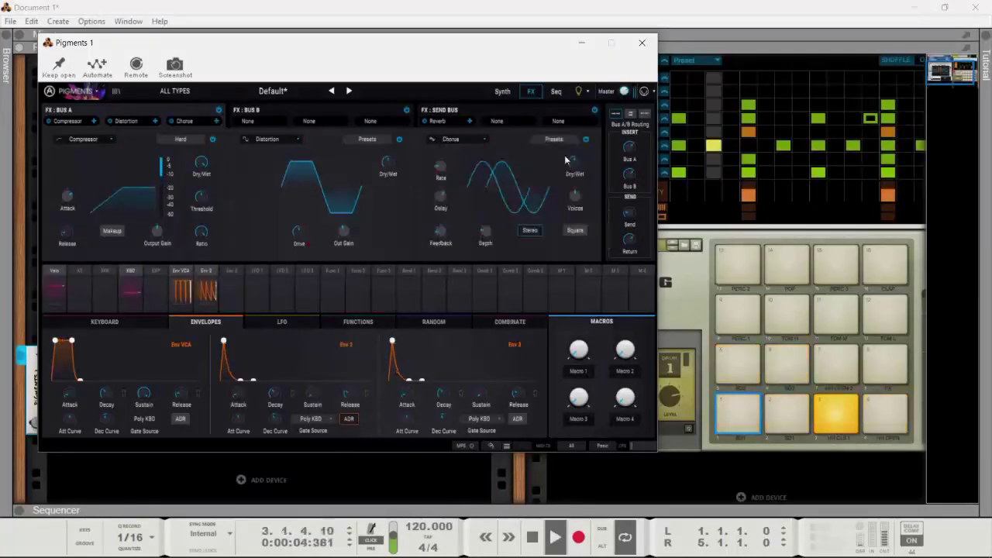
left_click(555, 138)
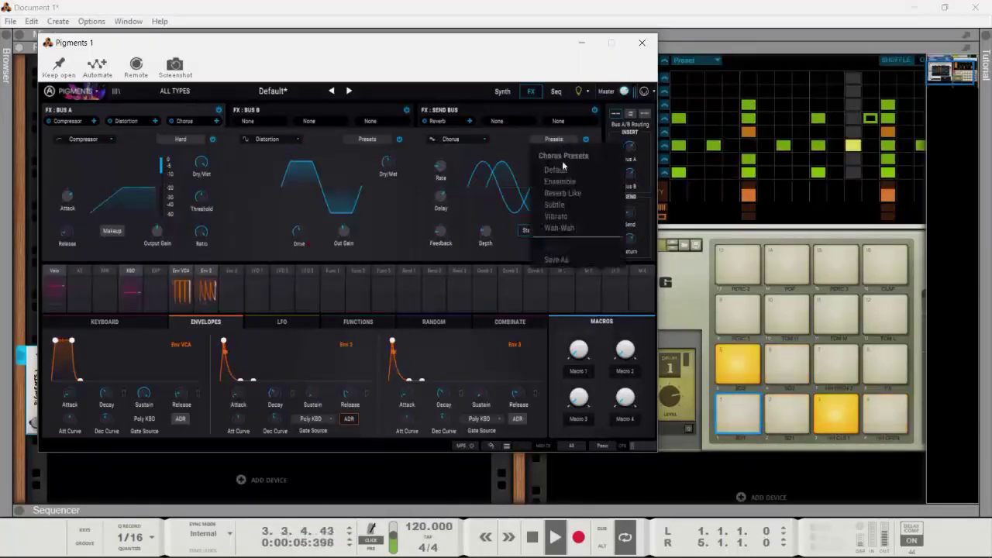
left_click(562, 205)
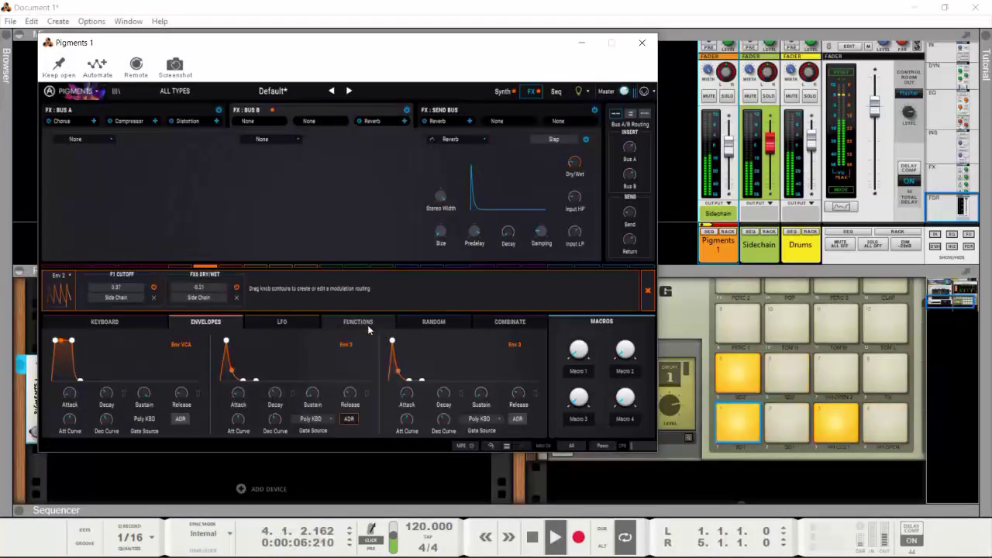
Step: Modulate Env 2 attack by 0.15 and release by 0.09 with Function 1, and set the function to Run with its peak at time 0.875
left_click(337, 265)
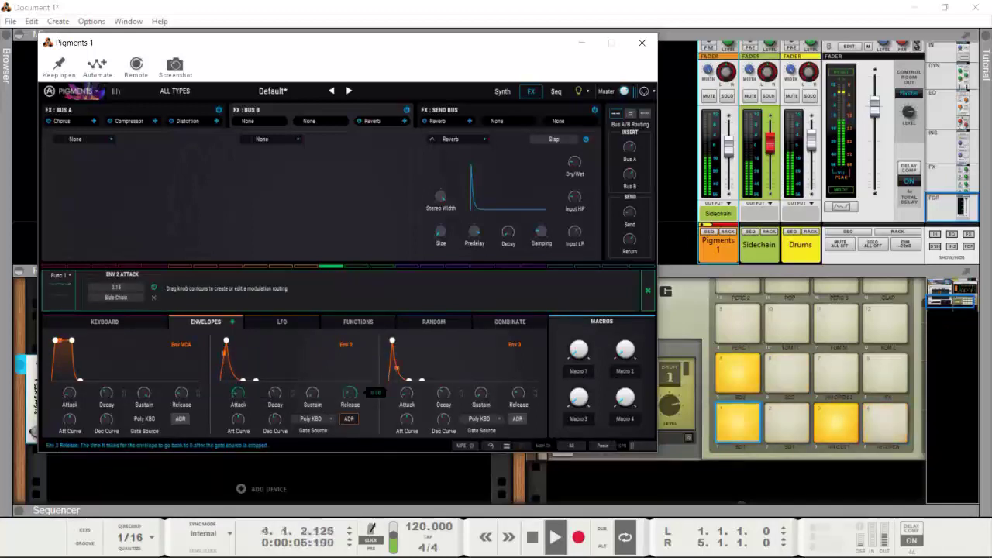
left_click(375, 325)
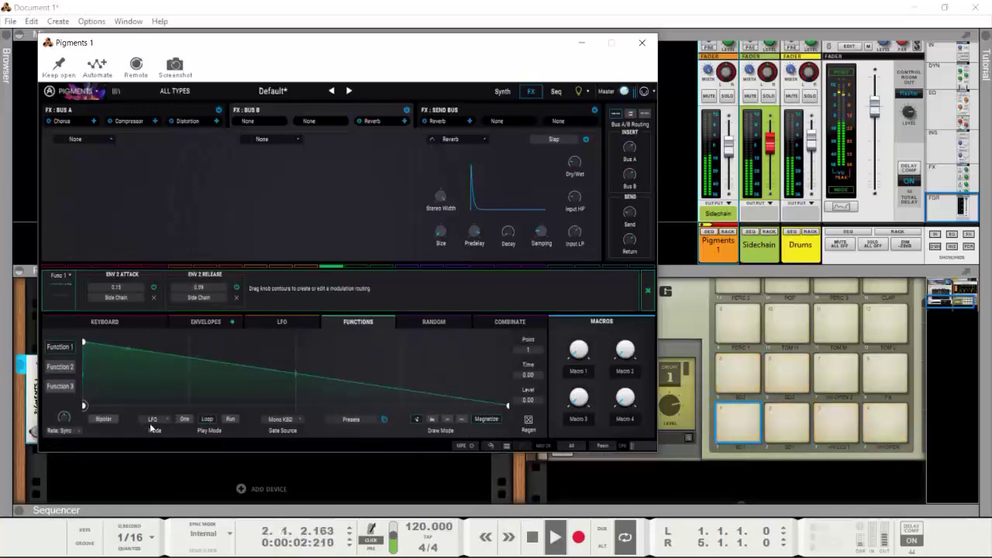
left_click(229, 419)
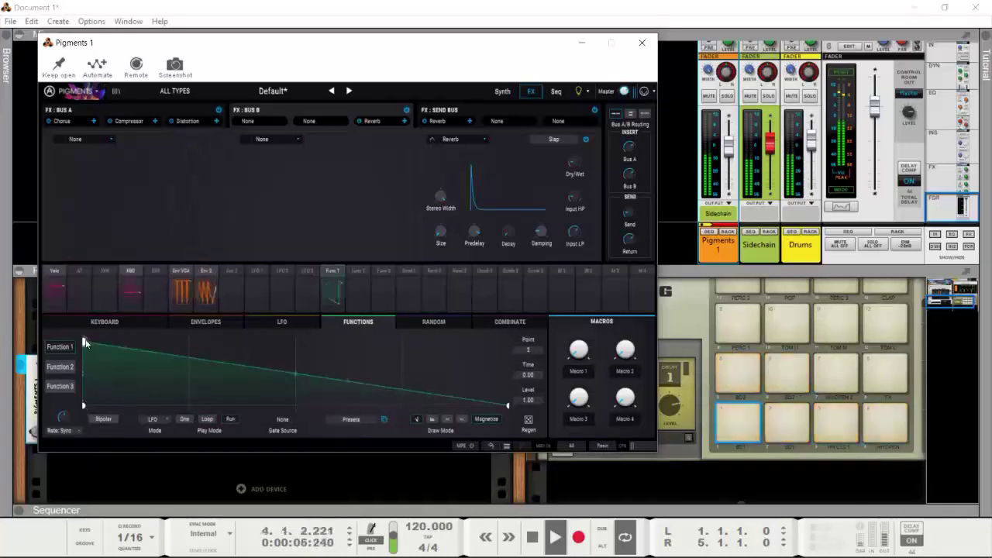
left_click_drag(167, 353, 435, 333)
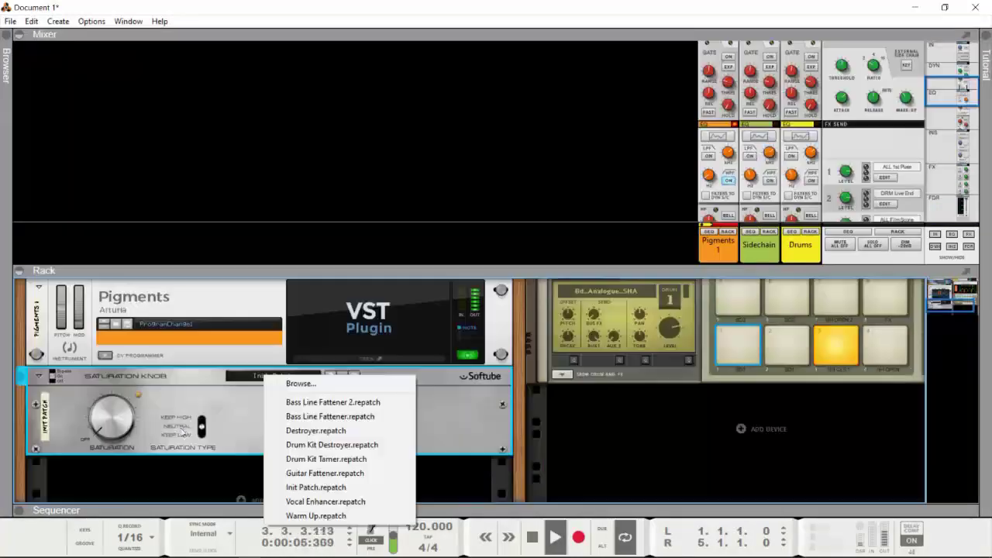
Step: Keep the Init Patch on the Saturation Knob device and set its saturation to 2.3
left_click(207, 425)
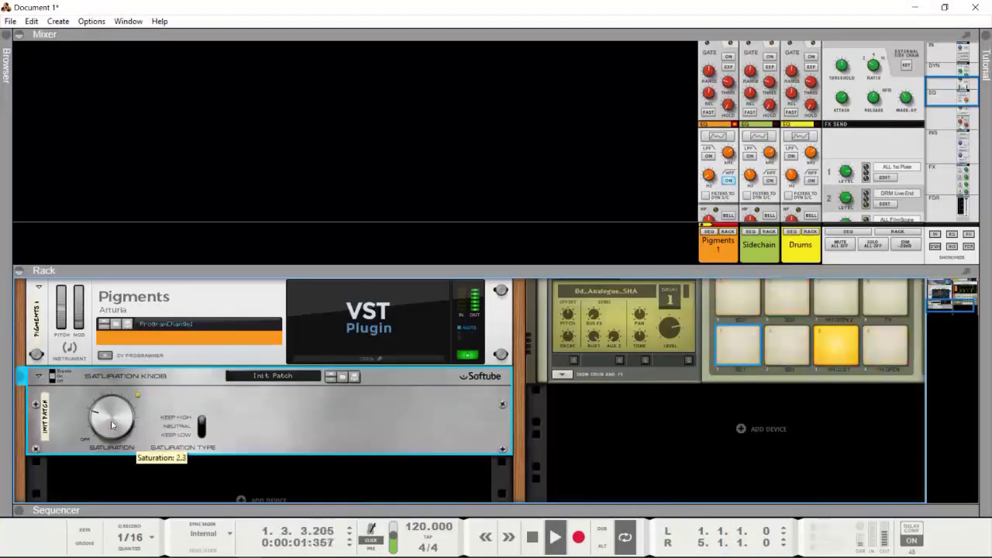
scroll(697, 174, "down", 4)
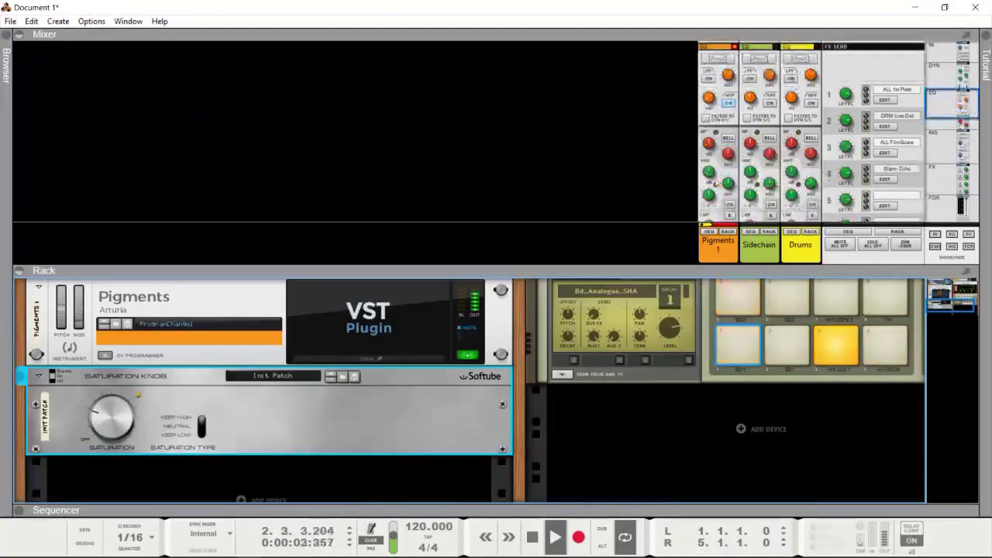
scroll(716, 183, "down", 2)
scroll(719, 162, "up", 3)
scroll(721, 147, "down", 2)
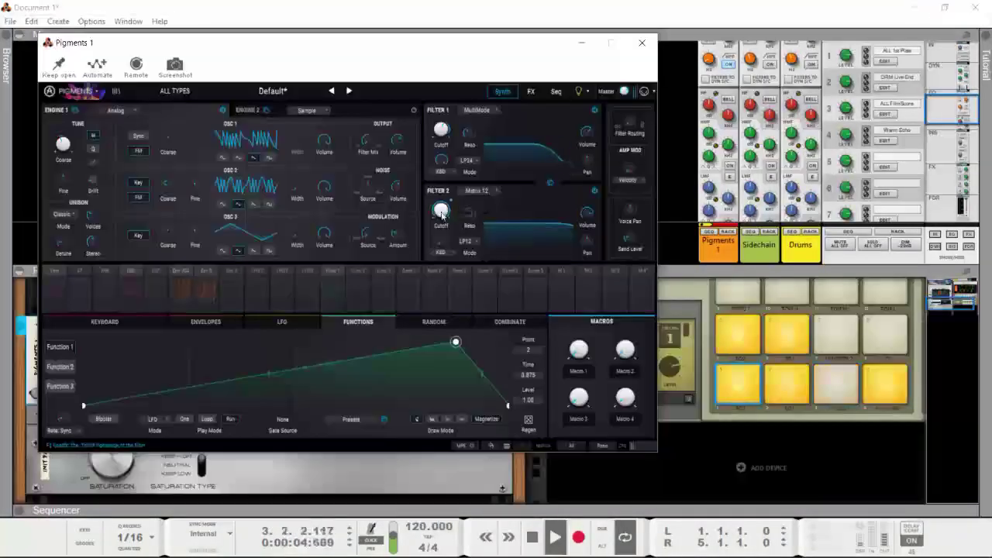
Step: Lower Filter 2's cutoff and modulate it by 0.20 with Function 1, and slightly raise the unison detune
mouse_move(442, 211)
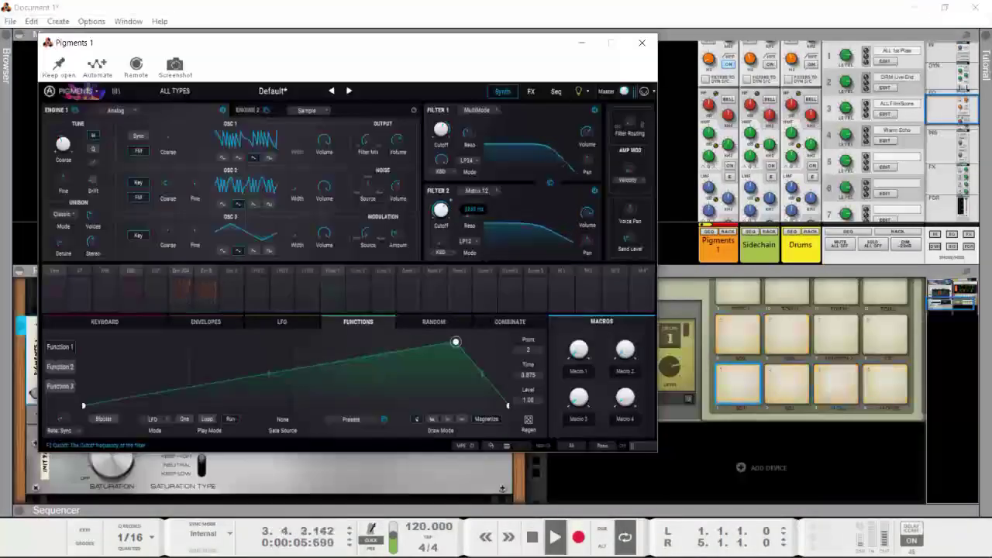
left_click(347, 277)
mouse_move(441, 210)
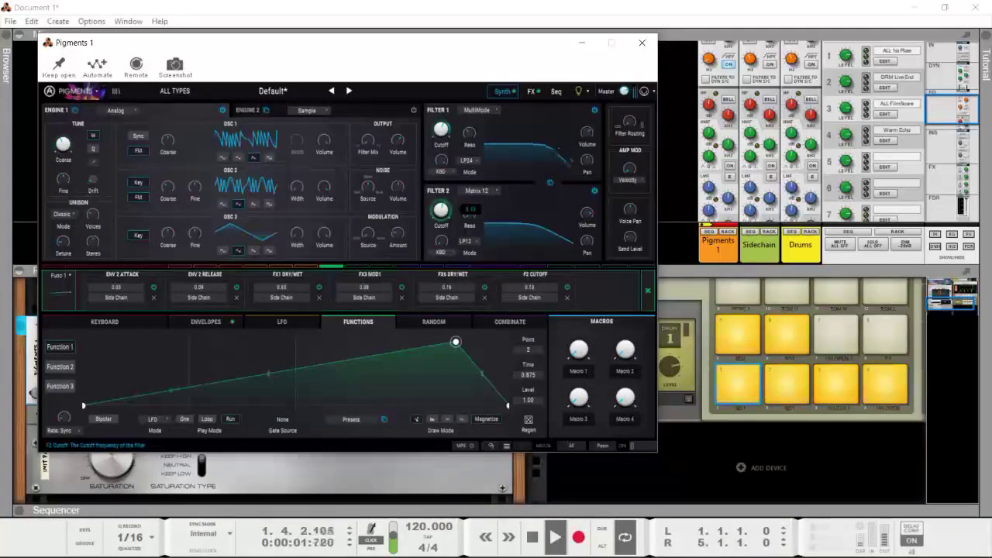
left_click_drag(441, 210, 441, 197)
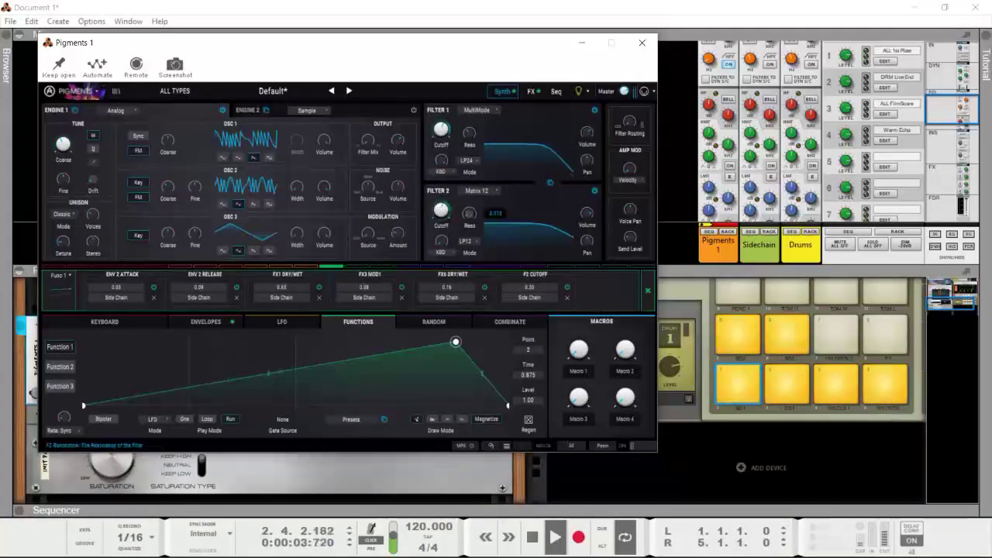
left_click_drag(62, 245, 62, 239)
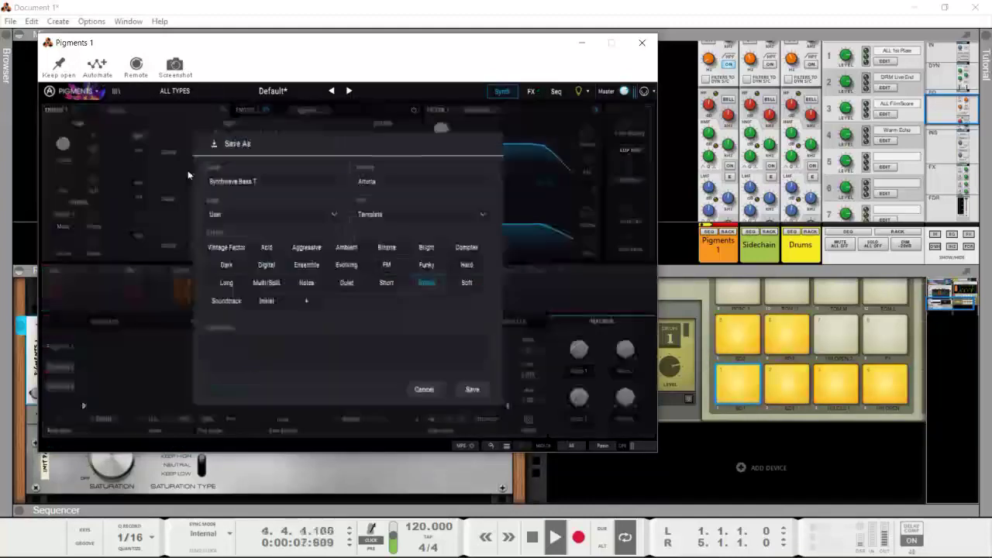
Step: Name the preset being saved "Synthwave Bass Tut" and replace the author entry with the creator's name
type("ut")
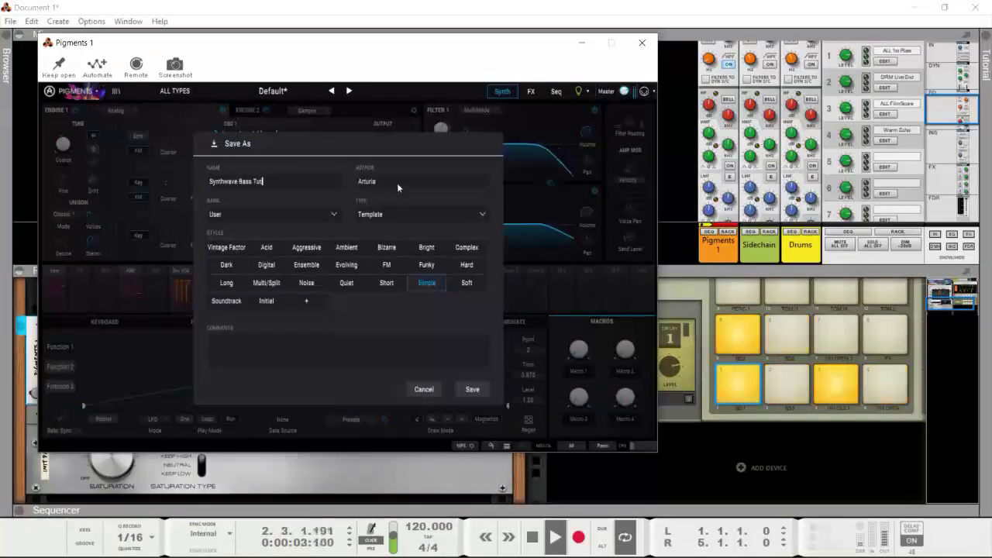
double_click(355, 179)
type("Cat")
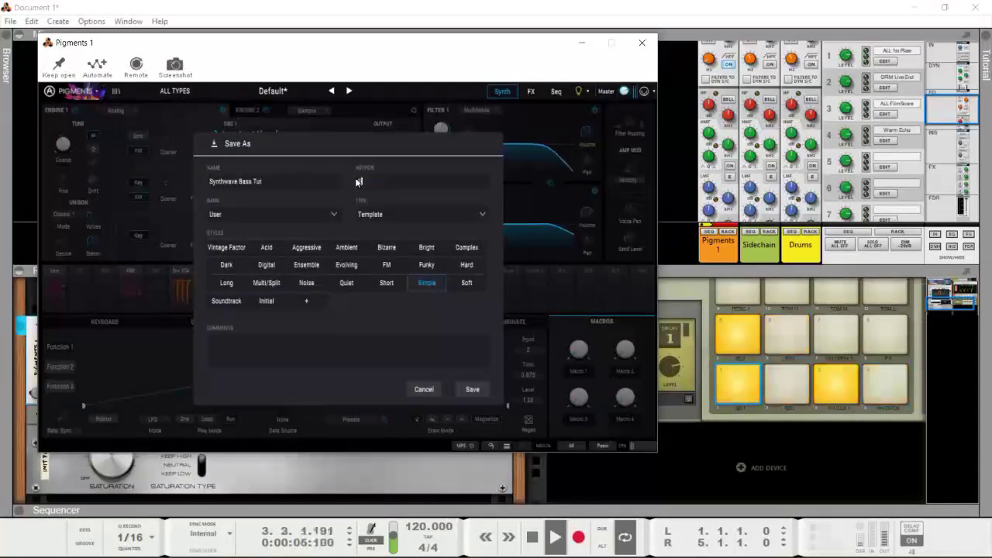
type("al E")
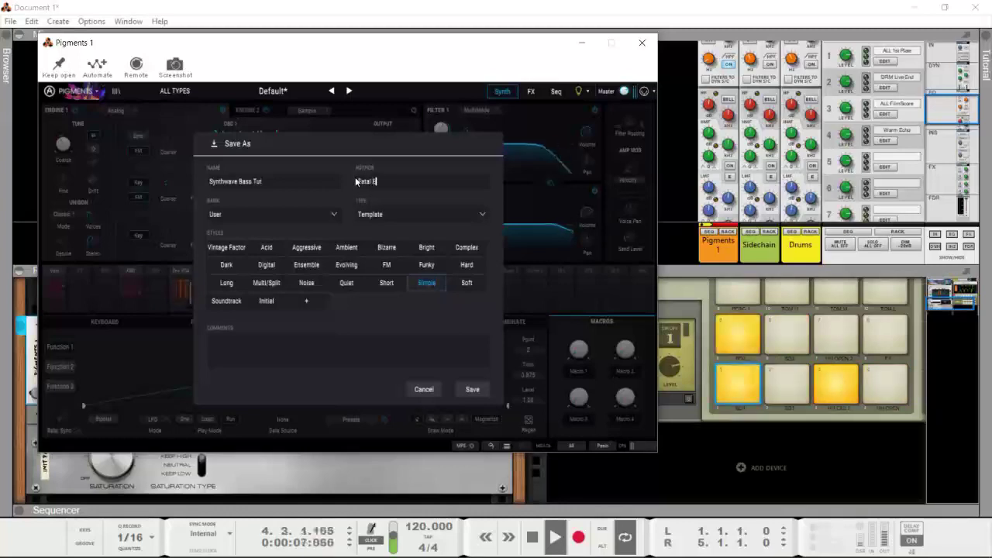